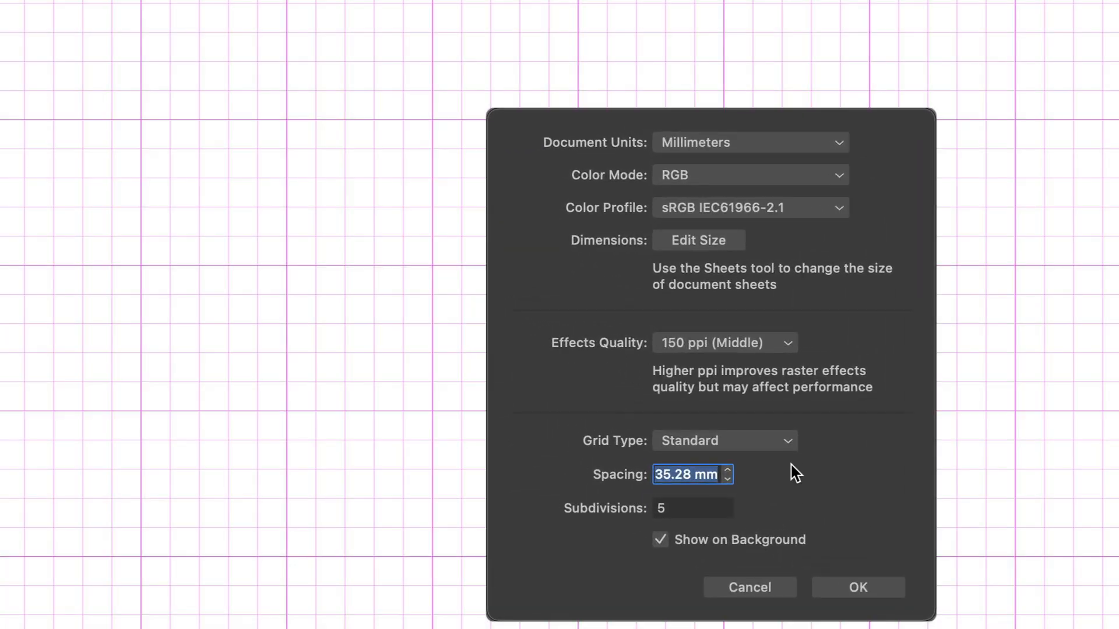
Preview the available grid types in the document setup and set the grid type to Isometric
click(604, 339)
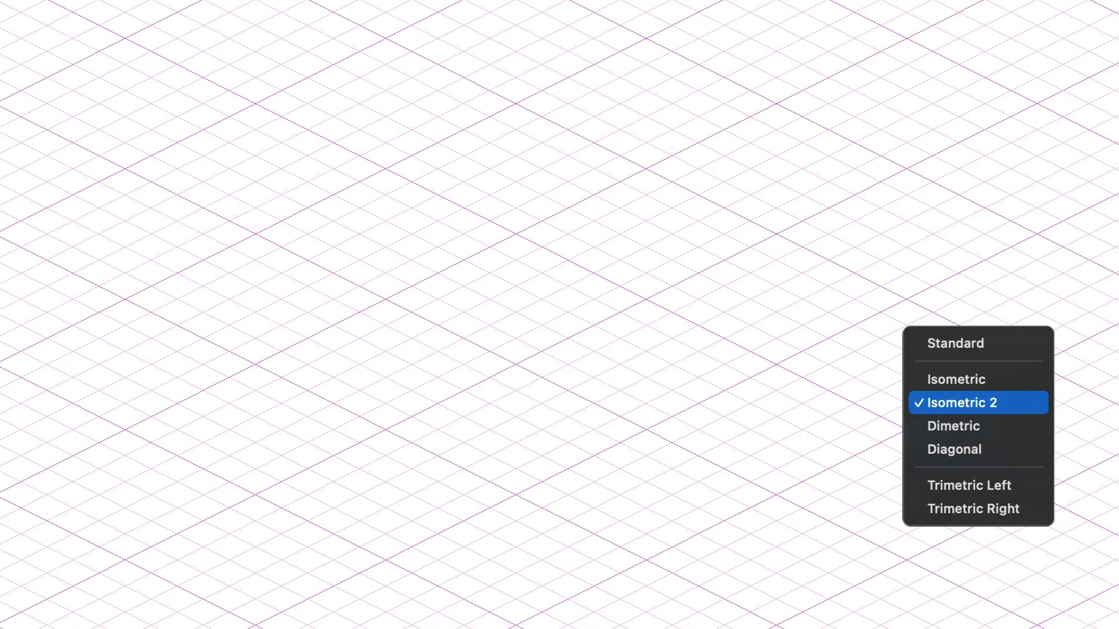
key(Down)
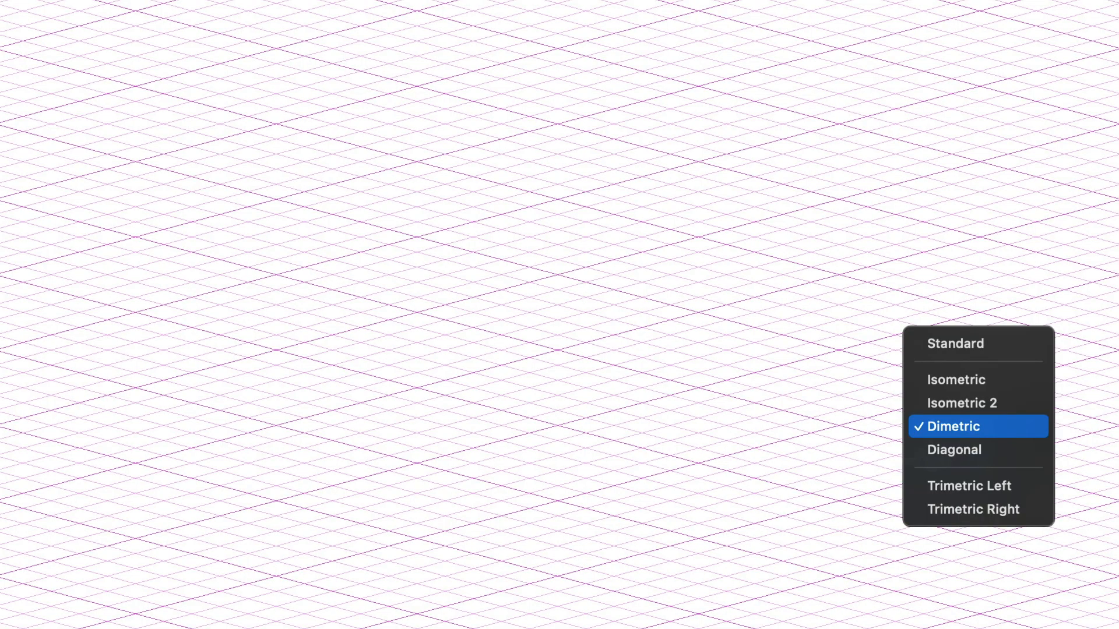
key(Down)
key(Down)
key(Up)
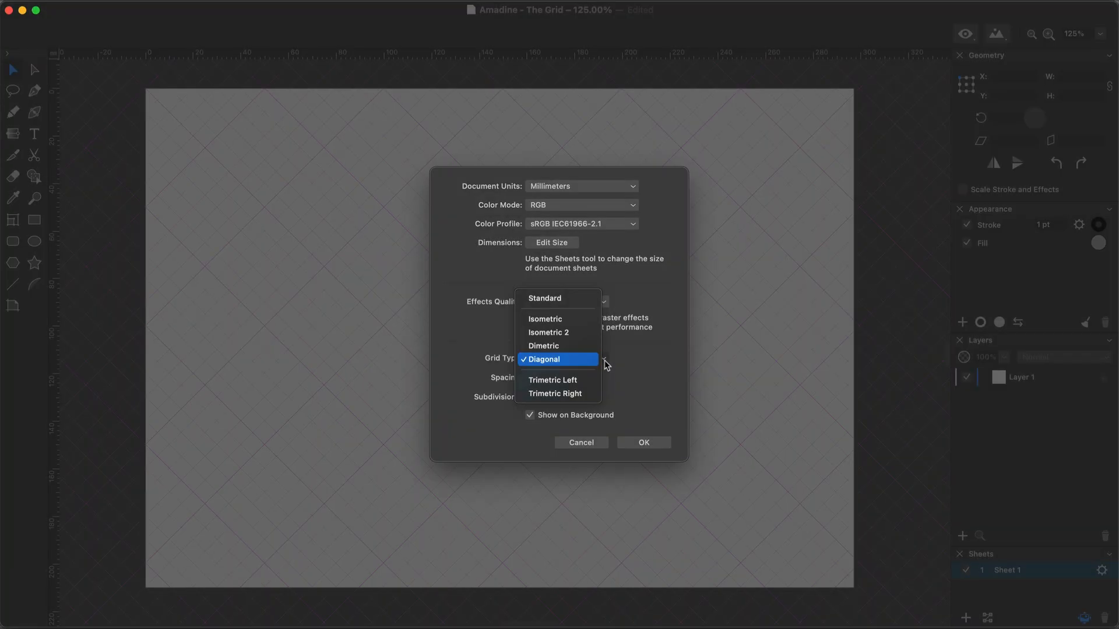
key(Up)
key(Up)
key(Up)
key(Return)
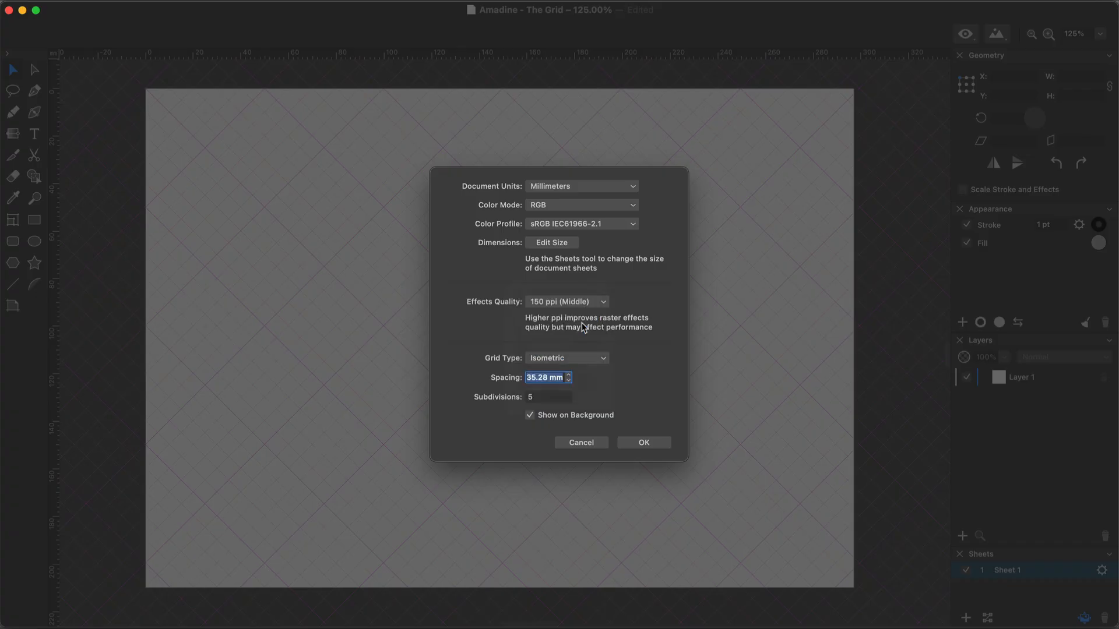
click(642, 443)
Draw a closed rhombus about 61.1 mm wide and 35.28 mm high along the isometric grid lines with the Pen tool
key(p)
click(438, 340)
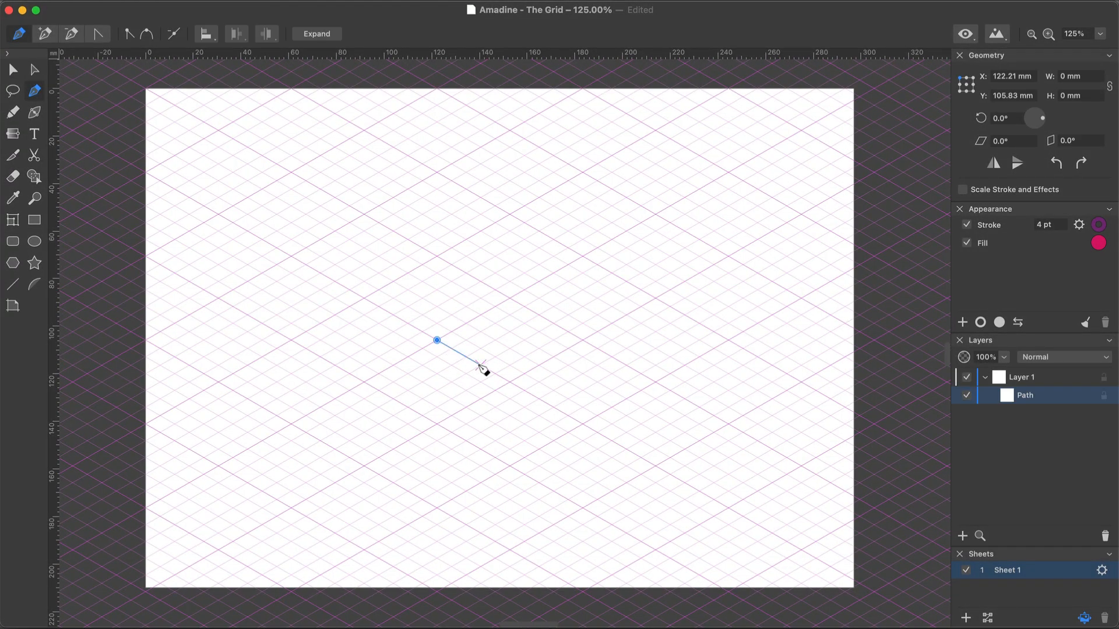
click(510, 383)
click(583, 341)
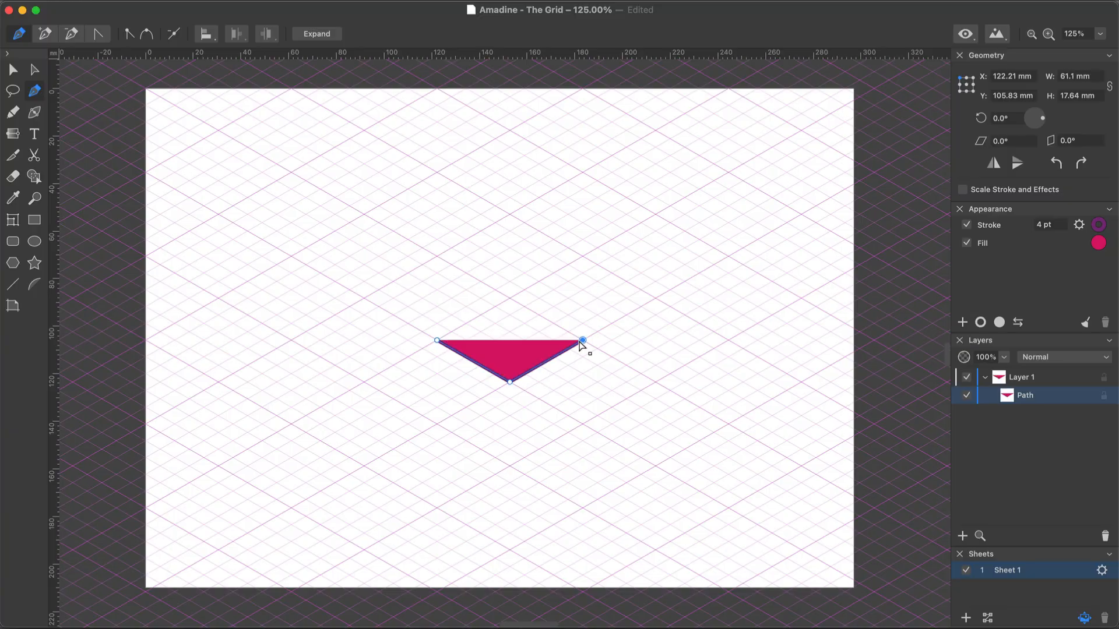
click(510, 298)
click(437, 341)
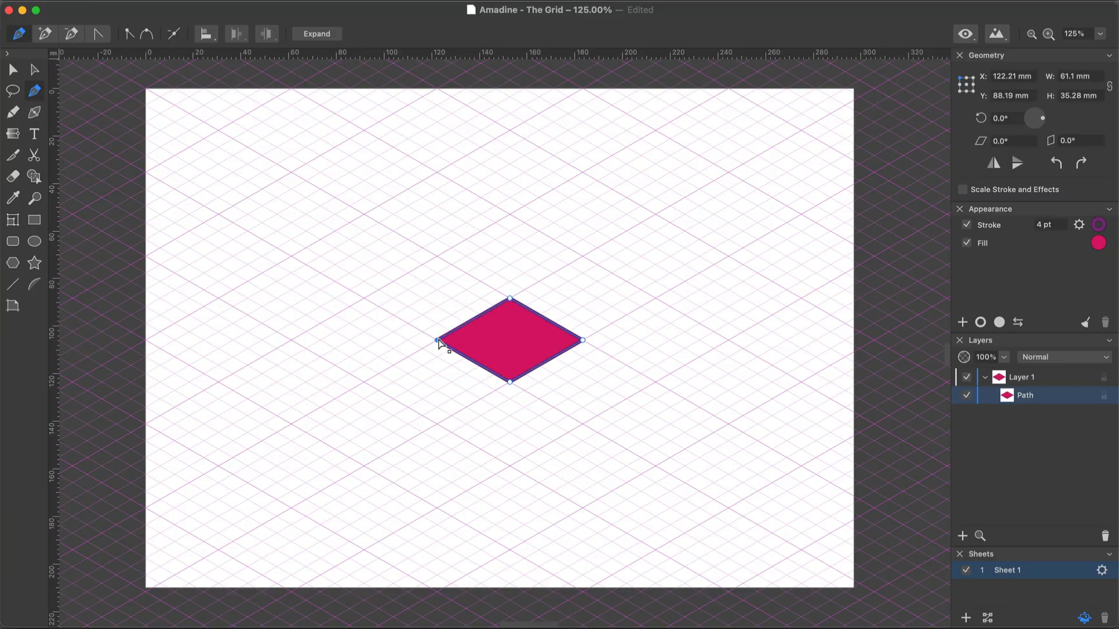
key(v)
mouse_move(493, 349)
mouse_down()
mouse_move(535, 330)
mouse_move(503, 304)
mouse_move(479, 325)
mouse_move(497, 331)
mouse_up()
click(546, 439)
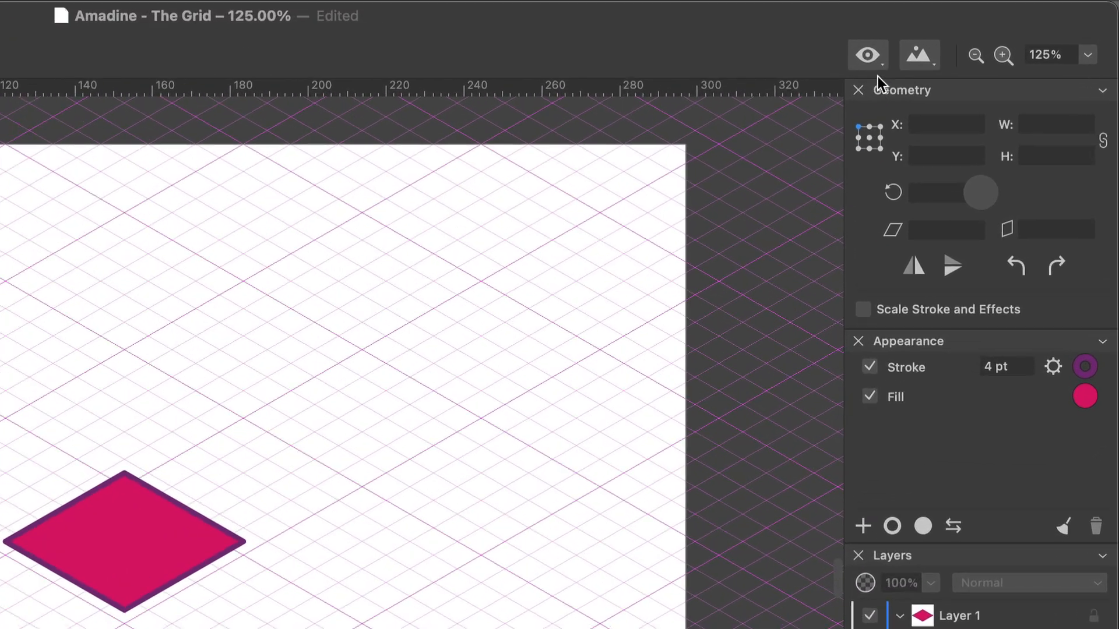
click(967, 41)
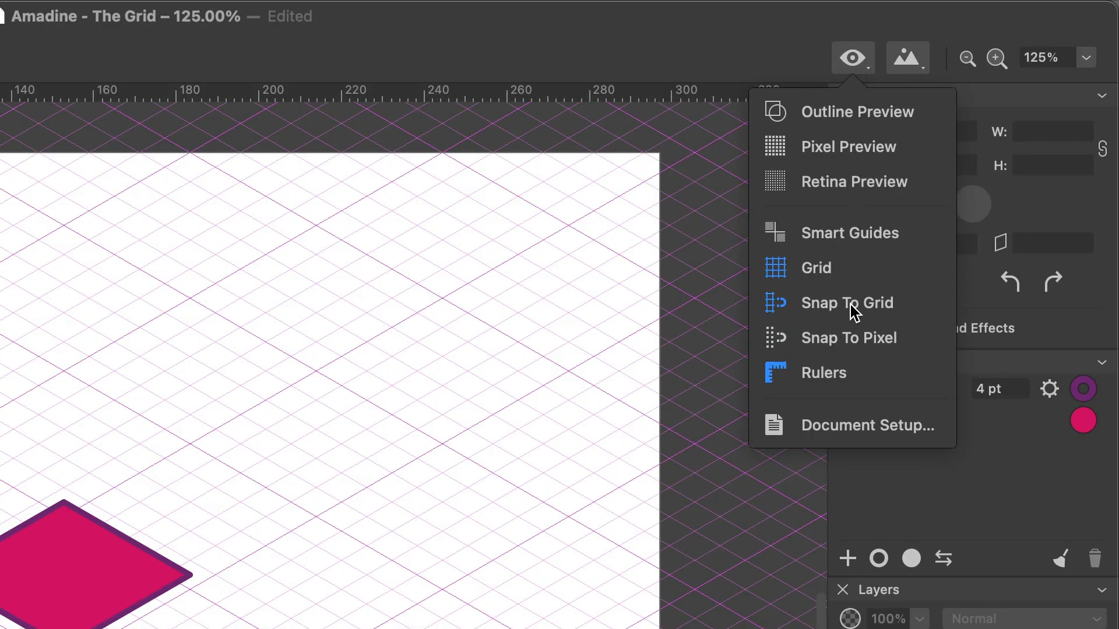
click(716, 394)
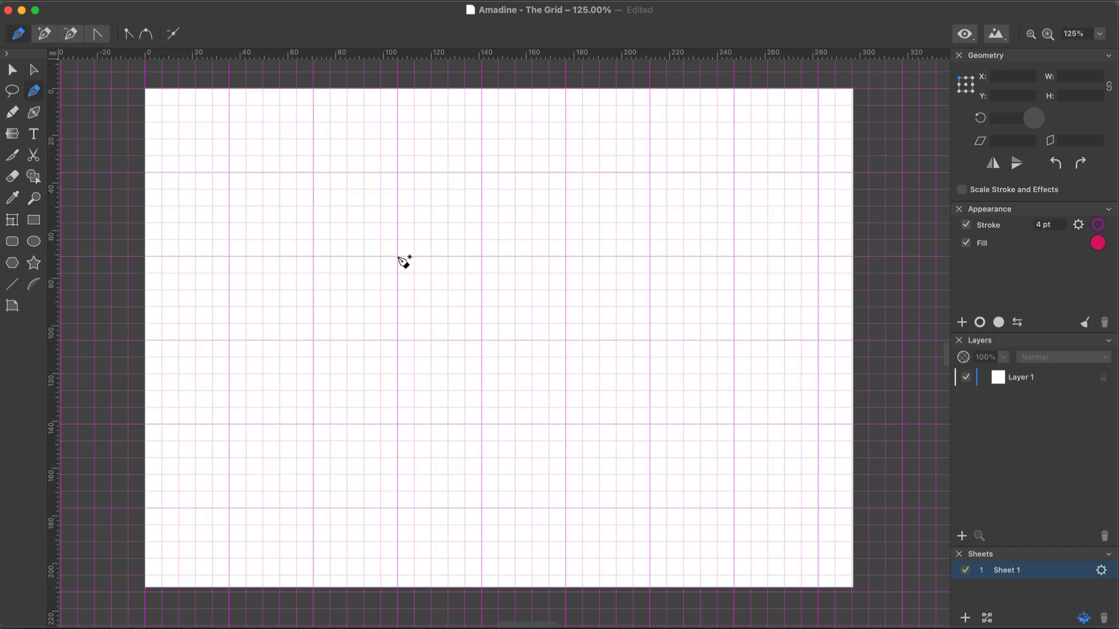
Draw a closed square with a triangular notch in its bottom edge on the standard grid, starting at X 105.83 mm, Y 70.56 mm
click(397, 256)
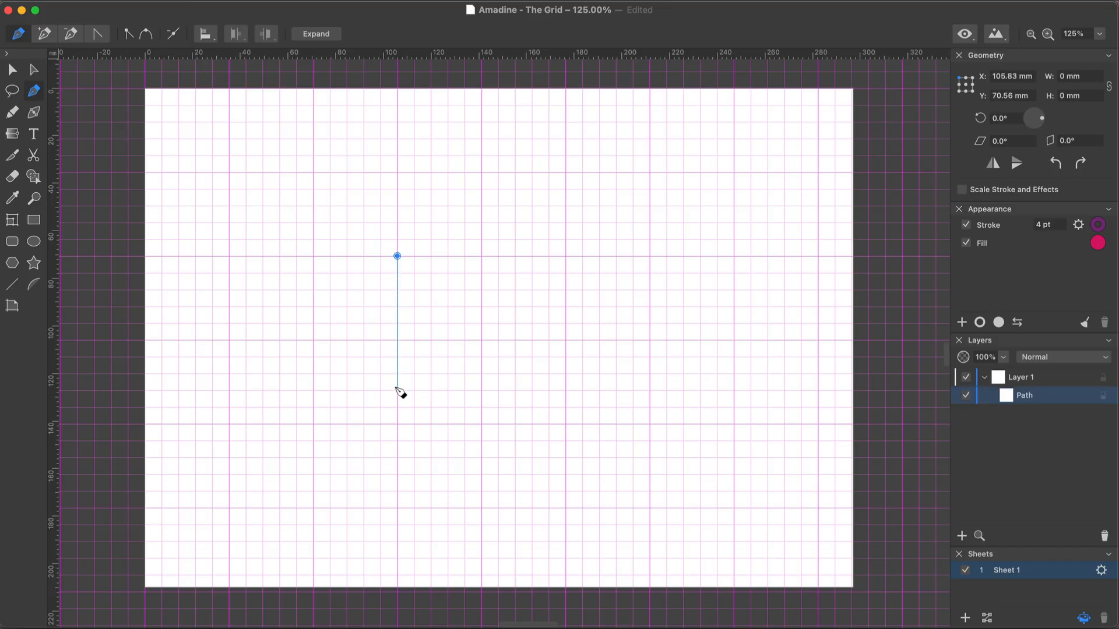
click(397, 424)
click(481, 340)
click(565, 424)
click(566, 255)
click(397, 255)
key(v)
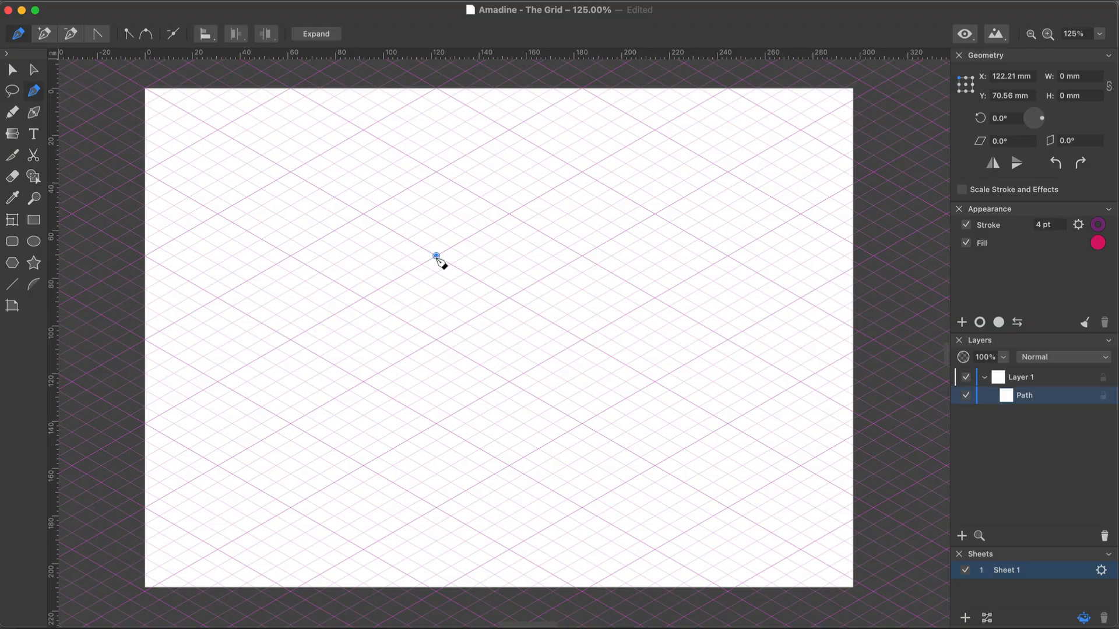
Draw an upright parallelogram about 30.55 mm wide and 88.19 mm high on the isometric grid with the Pen tool
click(435, 256)
click(436, 424)
click(510, 466)
click(509, 298)
click(436, 256)
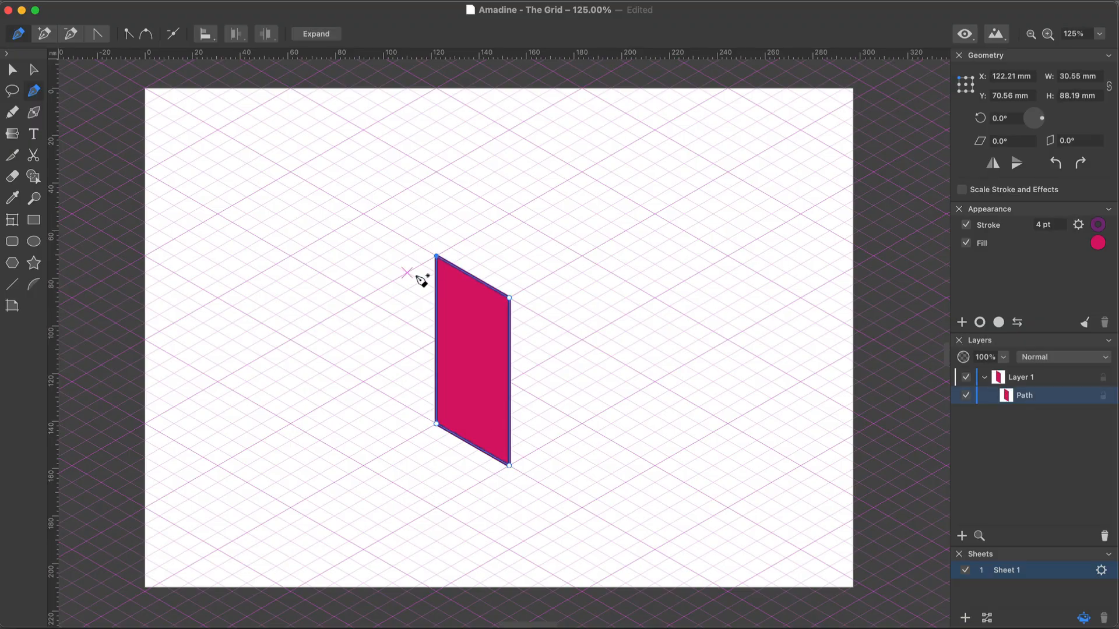
key(v)
click(416, 281)
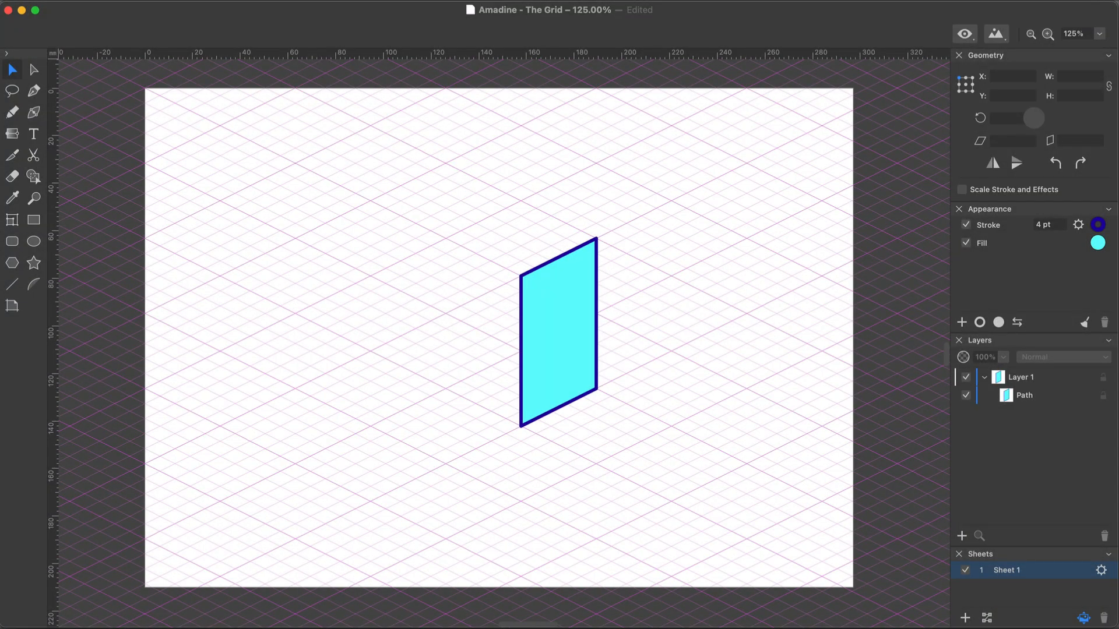
Draw an upright parallelogram about 31.54 mm wide against the left edge of the cyan face with the Pen tool
key(p)
click(446, 238)
click(521, 275)
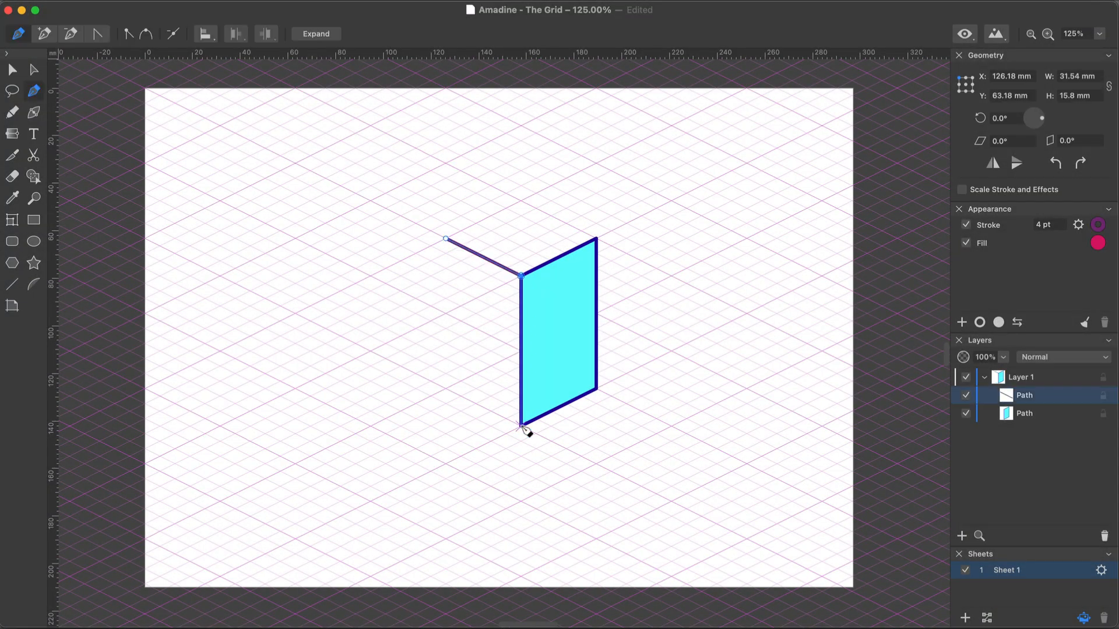
click(521, 427)
click(446, 390)
click(446, 239)
key(v)
click(421, 275)
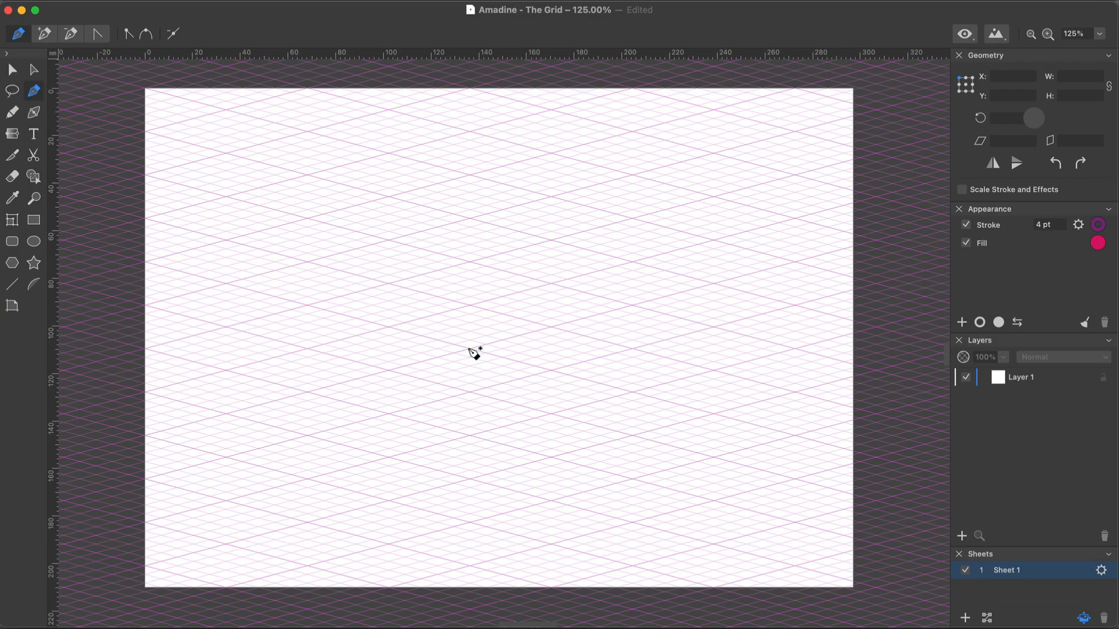
Draw the closed left side face of a flat box on the dimetric grid with the Pen tool
click(470, 348)
click(389, 327)
click(388, 371)
click(469, 392)
click(470, 348)
Draw the box's right side face about 34.08 mm wide, sharing the vertical edge of the pink face
click(470, 348)
click(470, 392)
click(551, 372)
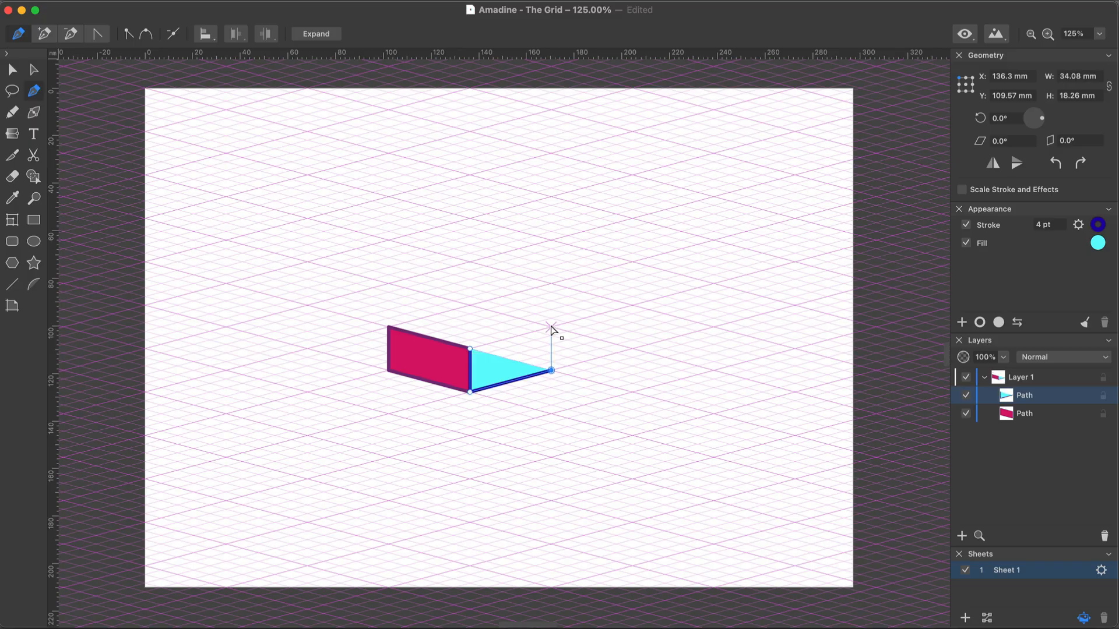
click(551, 328)
click(470, 348)
Draw the rhombic top face of the flat box along the upper edges of its two side faces
click(389, 327)
click(470, 305)
click(551, 328)
click(470, 349)
key(Escape)
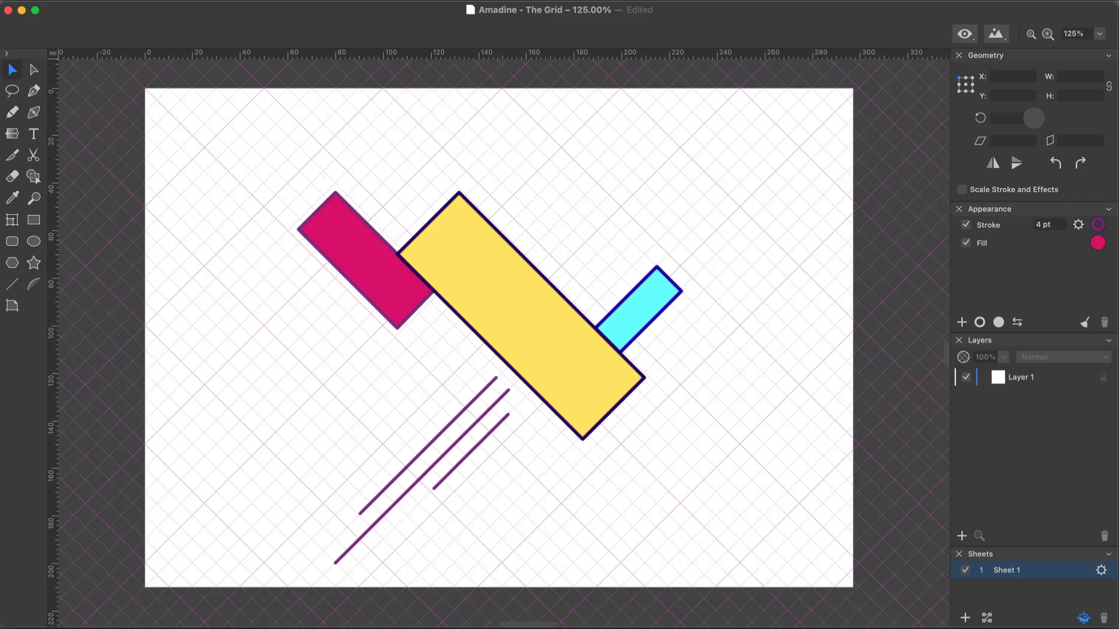
Draw a closed front face about 57.95 mm wide and 52.27 mm high on the trimetric grid with the Pen tool
key(a)
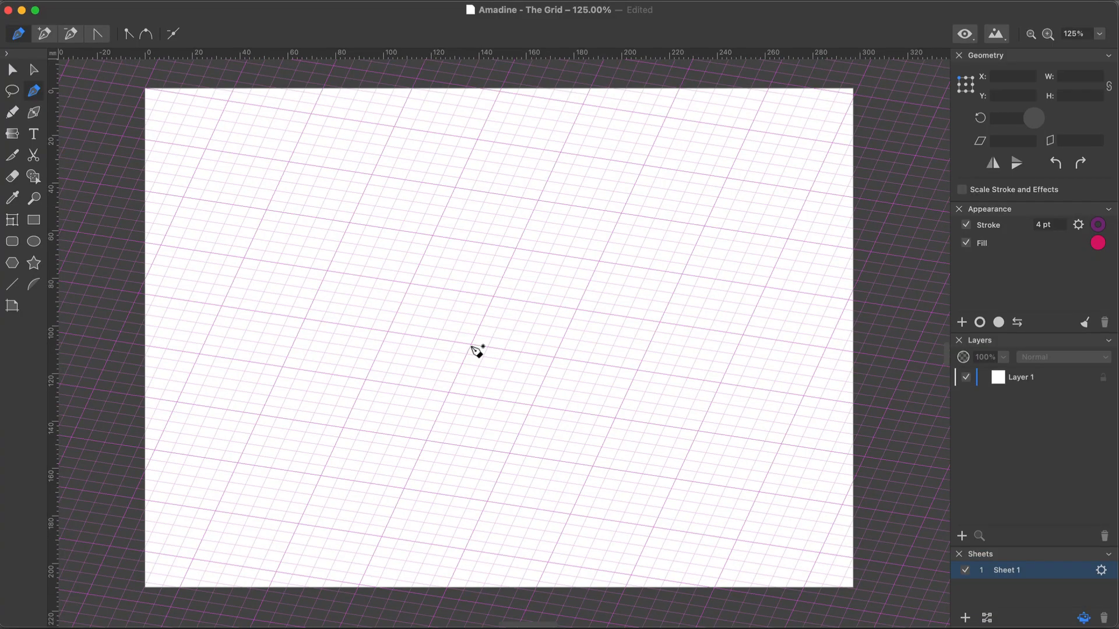
click(470, 345)
click(476, 448)
click(343, 428)
click(338, 324)
click(471, 344)
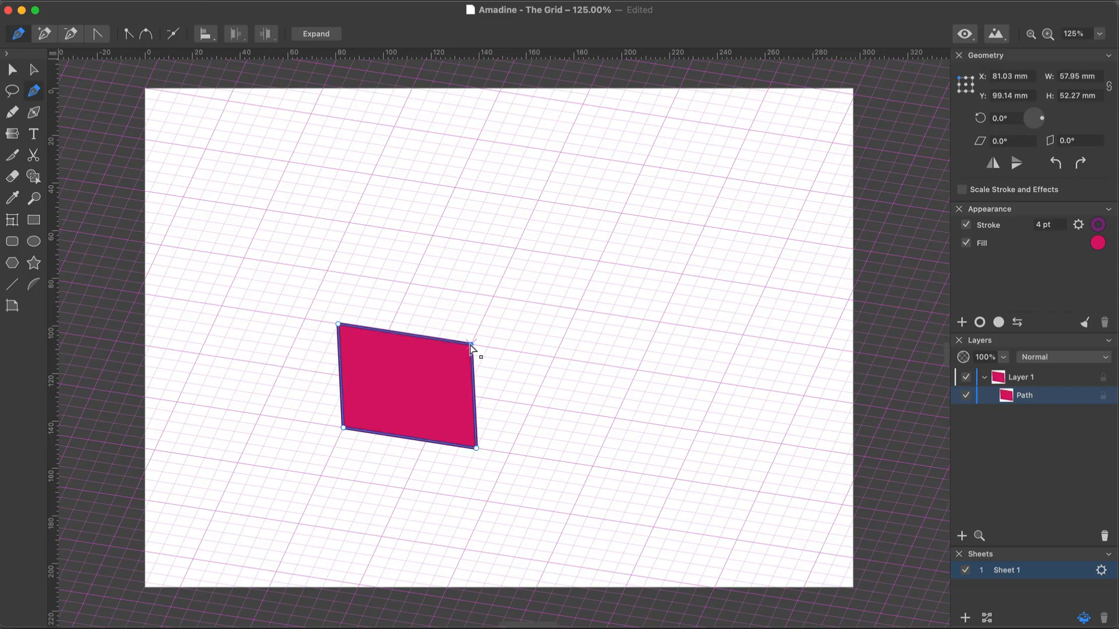
Draw the narrow right side face of the trimetric box from the right edge of the pink front face
click(471, 344)
click(476, 448)
click(521, 352)
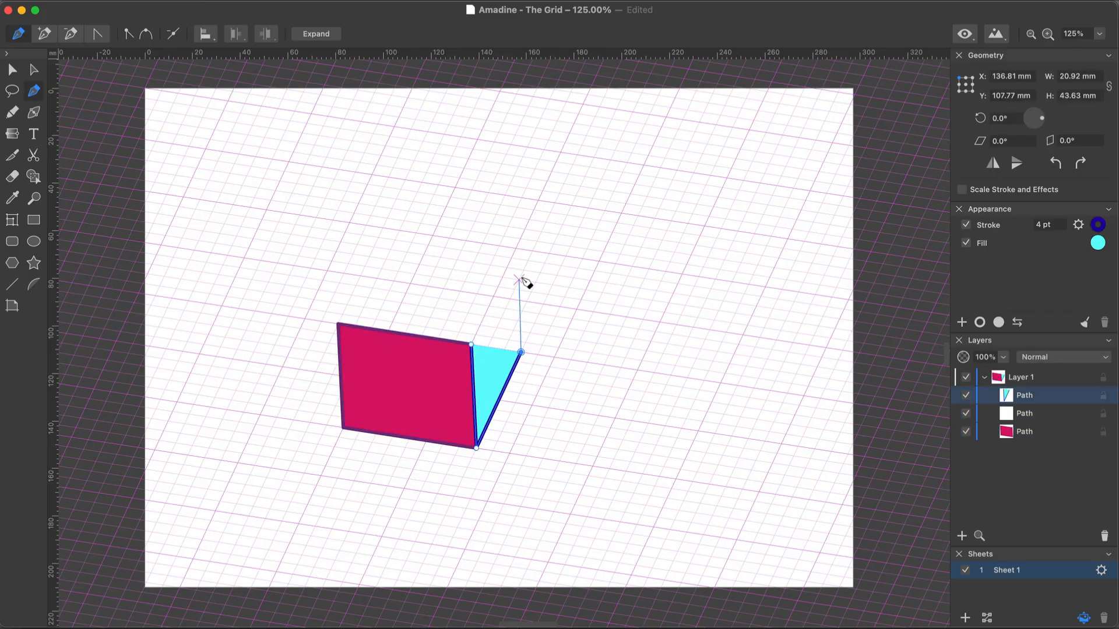
click(516, 249)
click(471, 344)
Draw the top face of the trimetric box along the upper edges of the front and side faces
click(471, 344)
click(338, 324)
click(383, 229)
click(515, 249)
click(470, 344)
key(v)
click(544, 417)
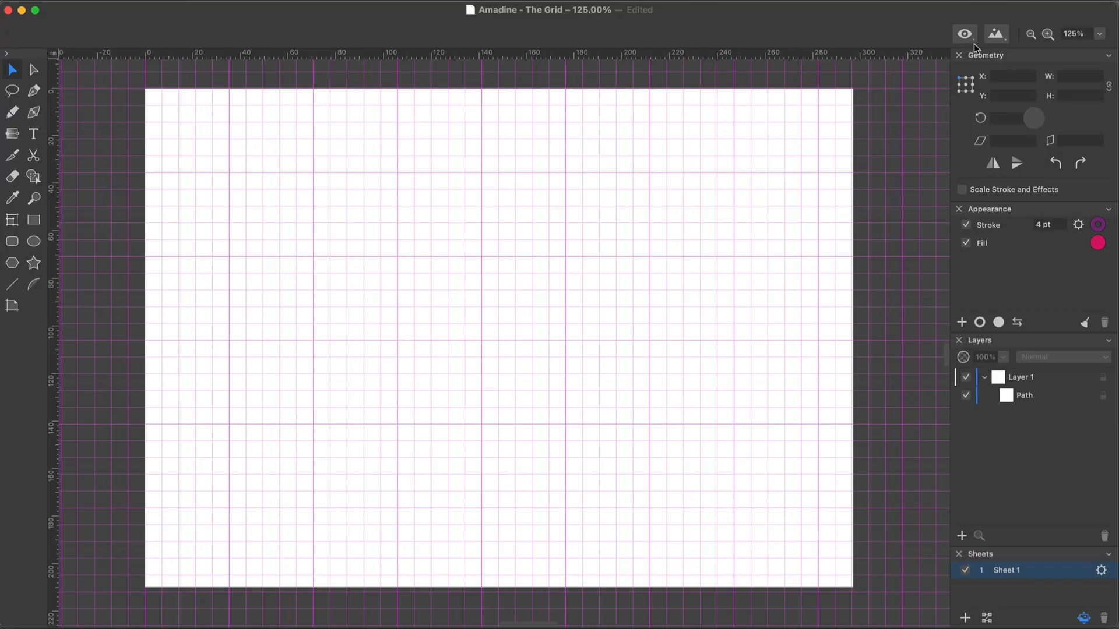
Increase the grid spacing to 38.28 mm in the document setup
click(973, 40)
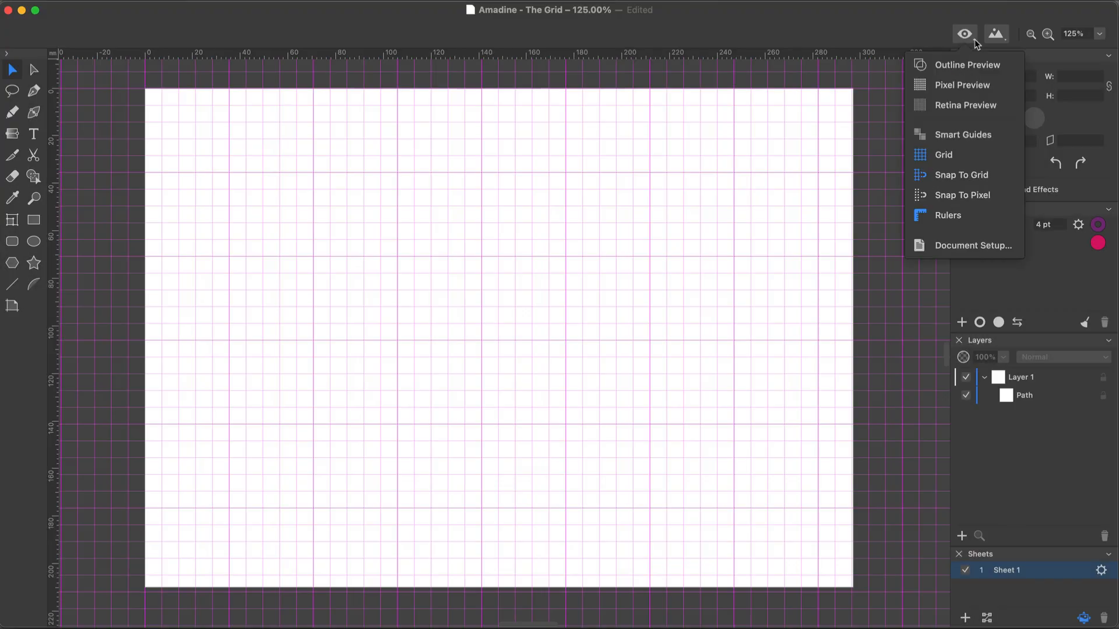
click(957, 246)
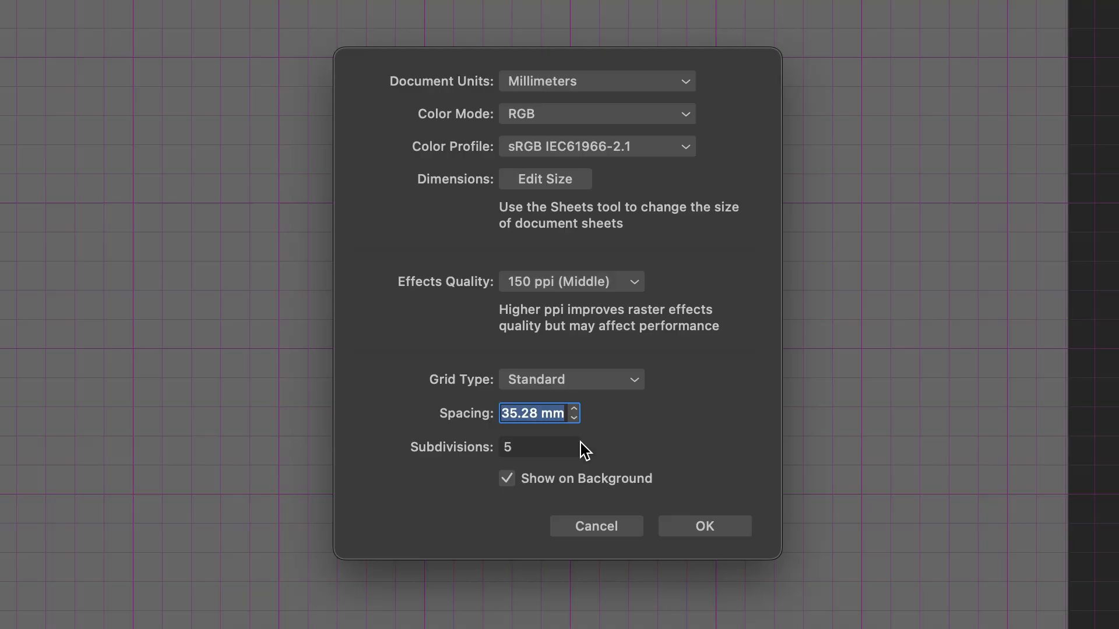
click(575, 443)
click(575, 443)
click(575, 443)
click(574, 443)
click(575, 443)
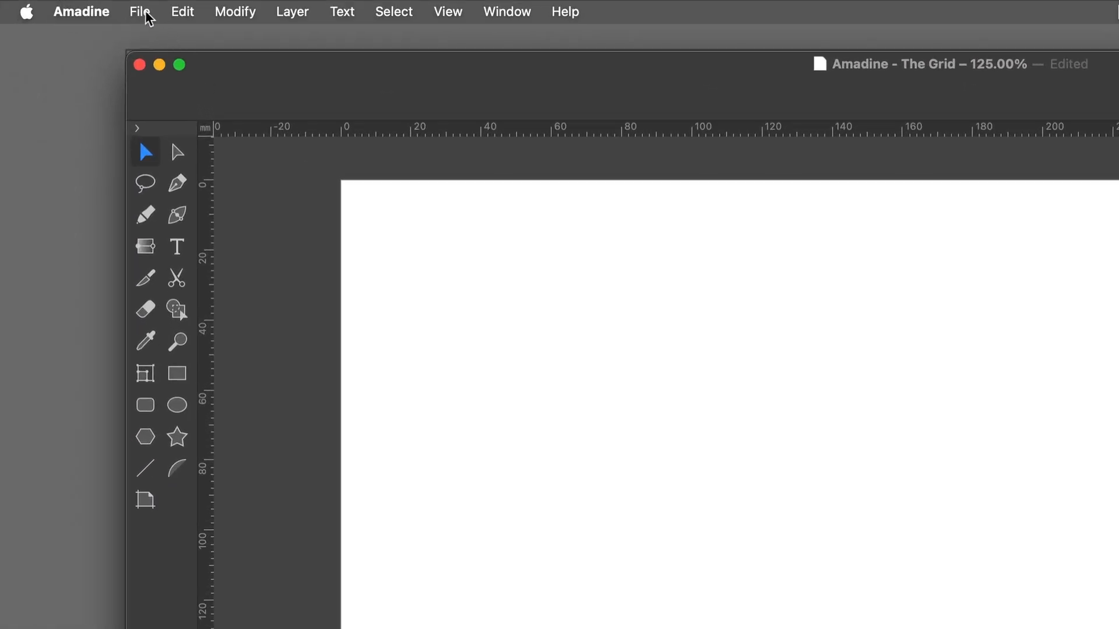
Open the document setup to review the grid settings, and close it without changes
click(147, 16)
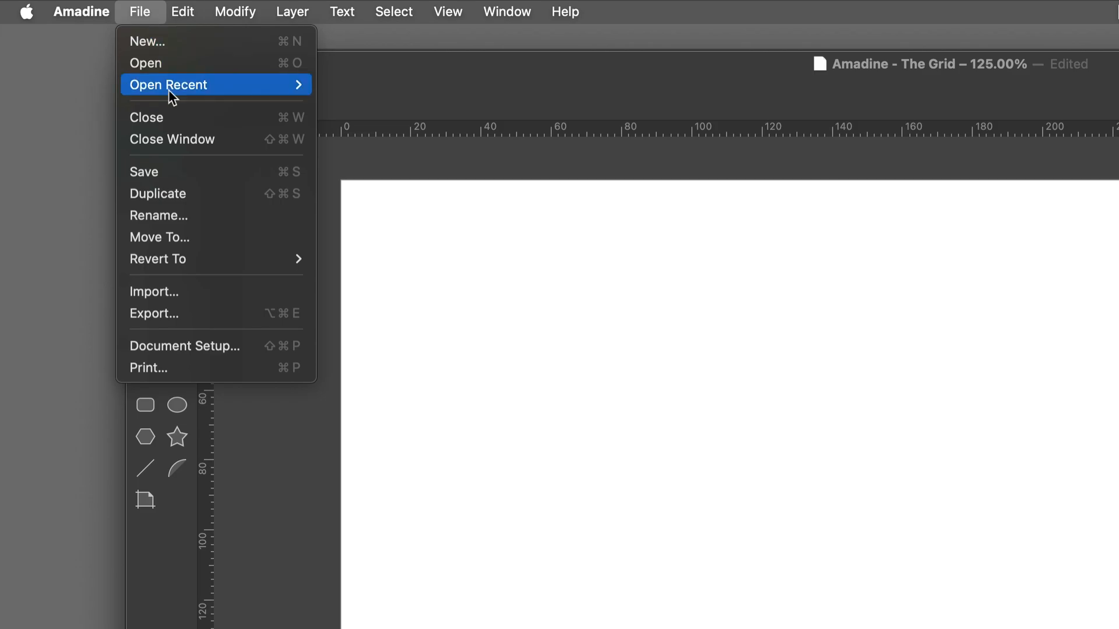
click(177, 346)
click(645, 445)
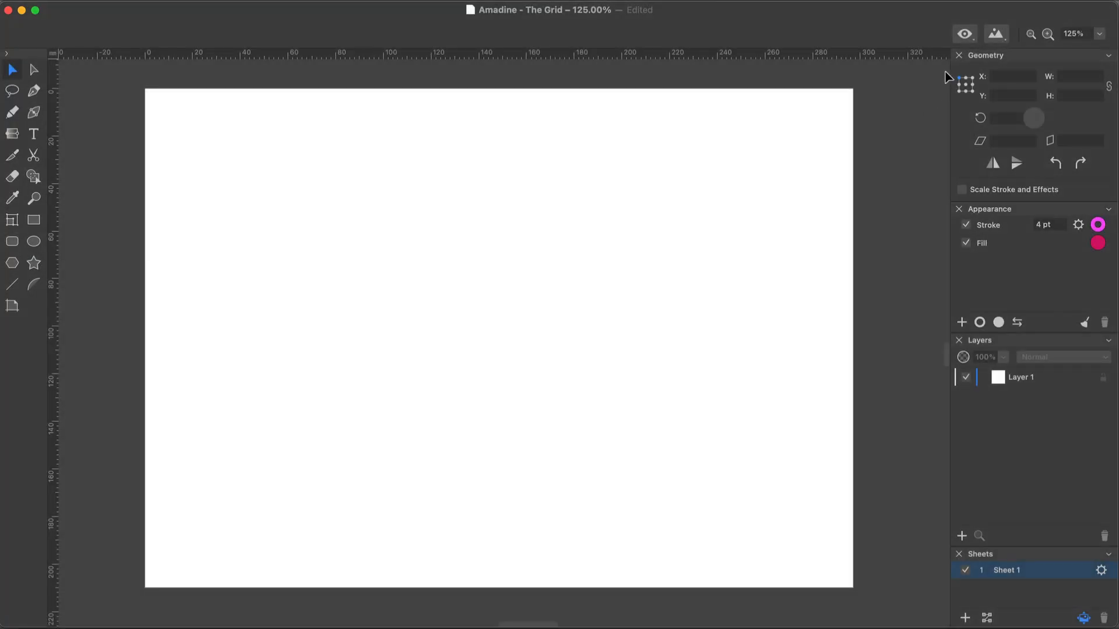
Show the grid on the canvas and accept Isometric as its type in the document setup
click(964, 34)
click(962, 156)
click(967, 245)
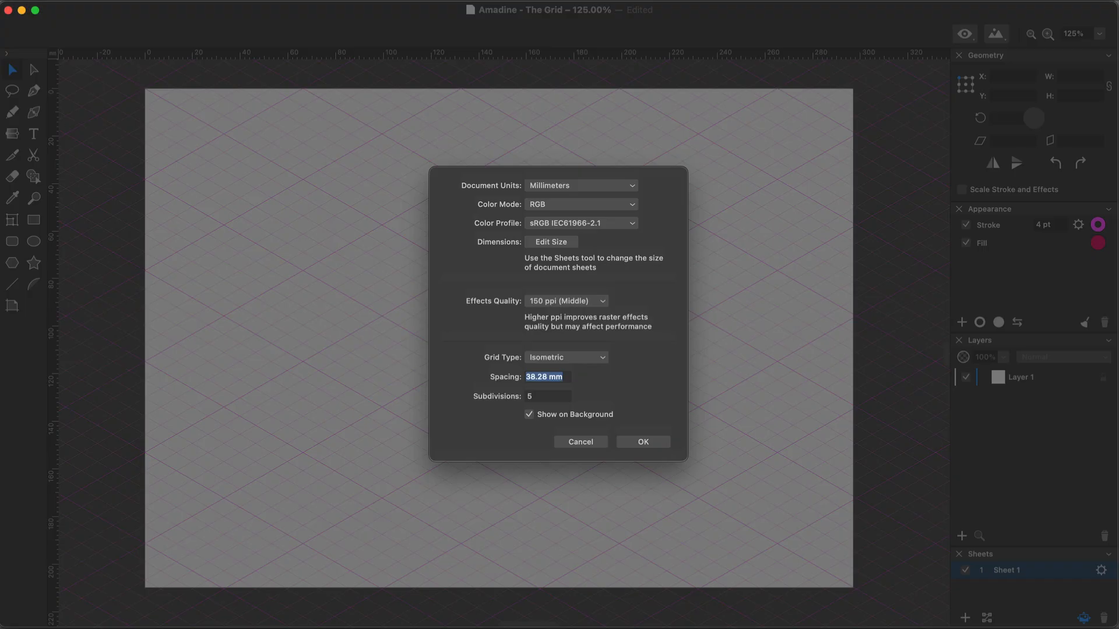
click(605, 363)
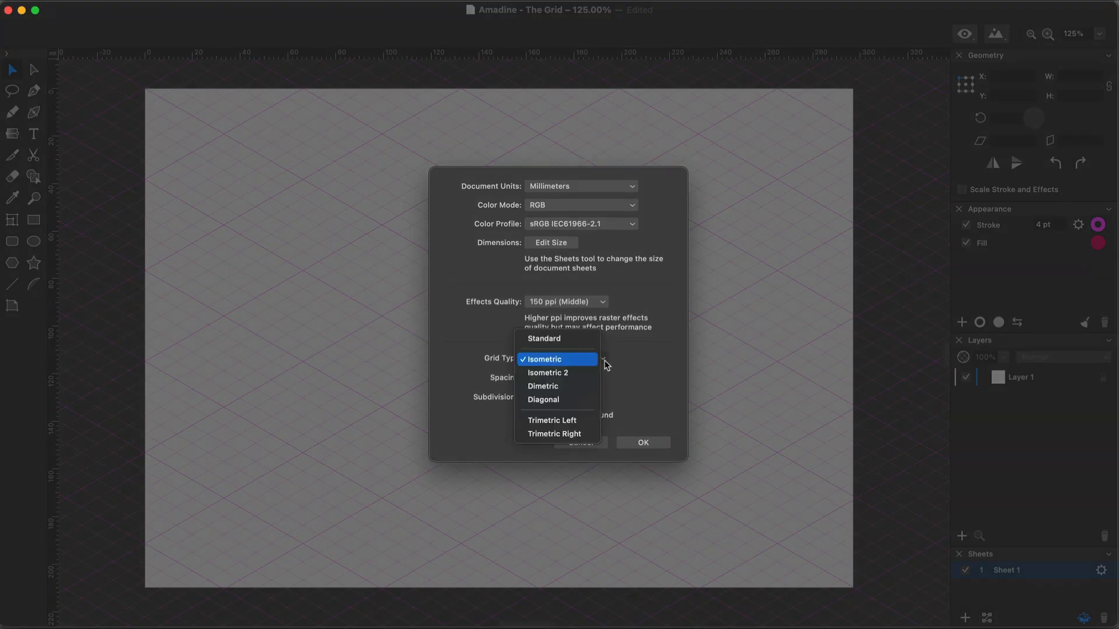
click(605, 364)
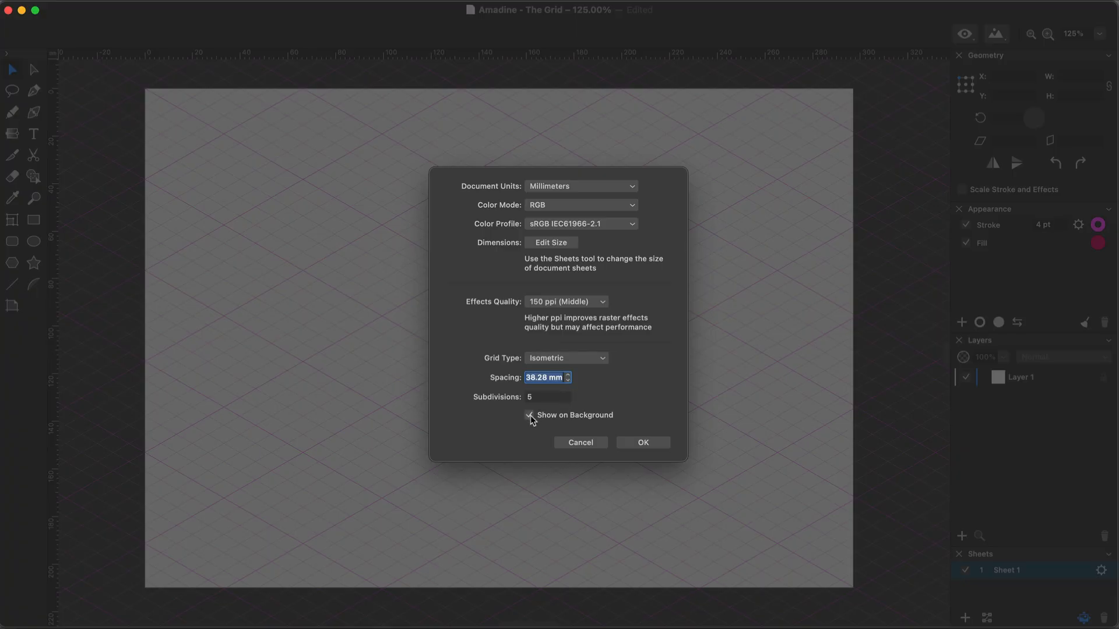
click(642, 443)
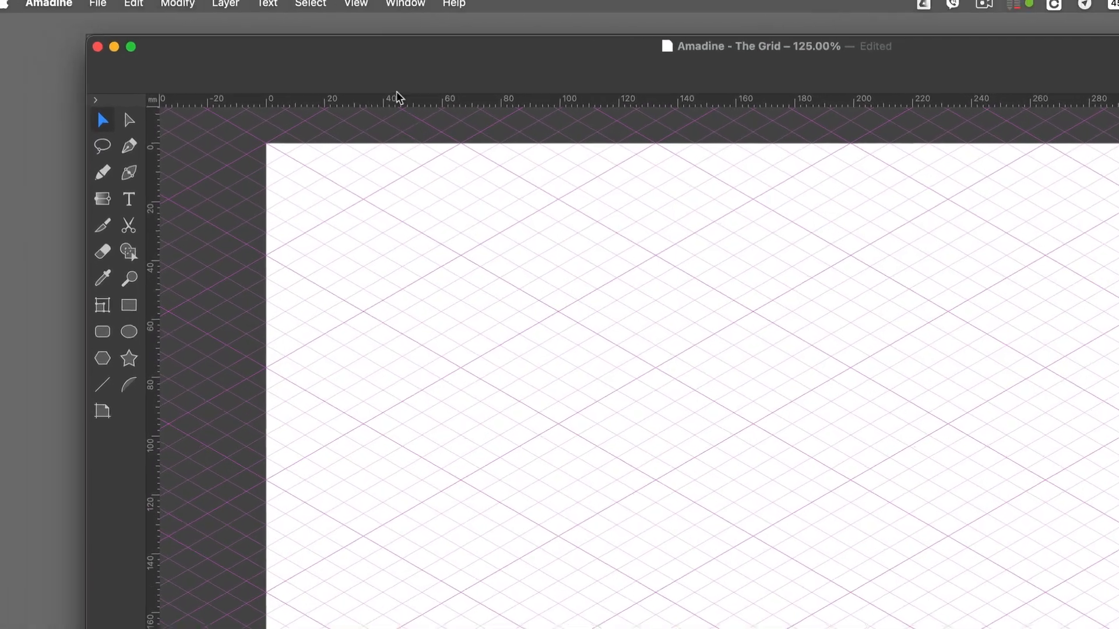
Turn on Snap To Grid and show the Guides & Grid preferences
click(396, 12)
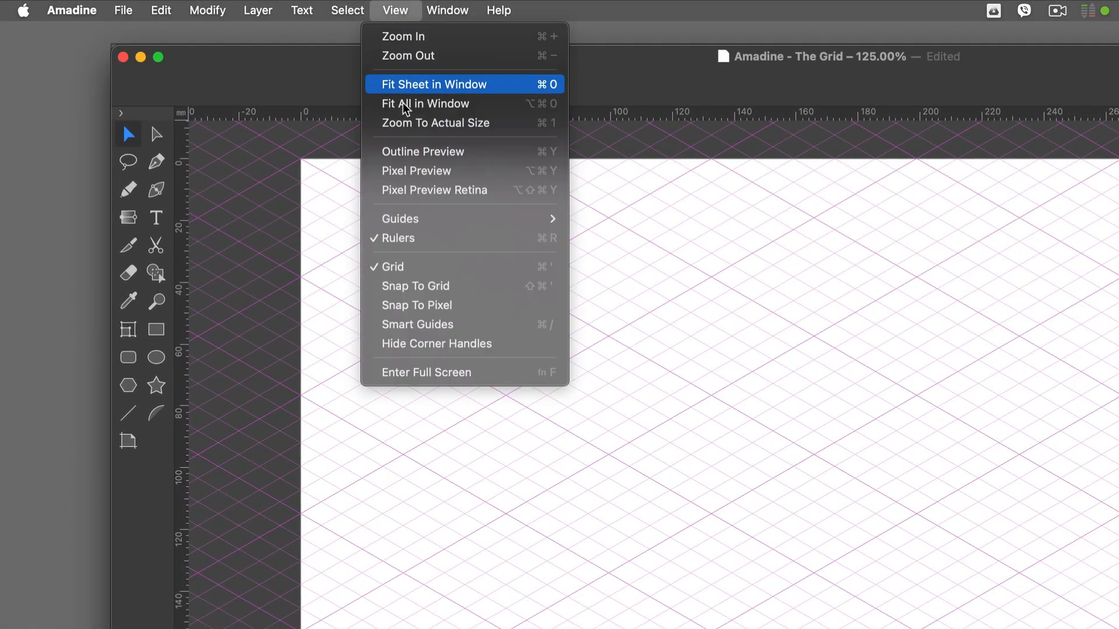
click(411, 287)
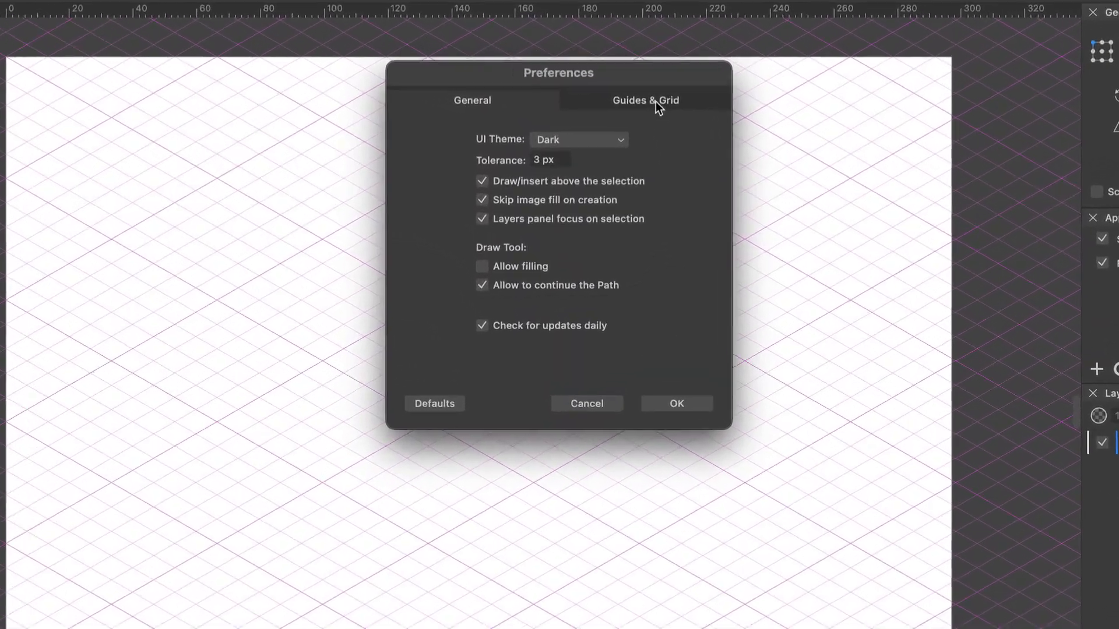
click(633, 121)
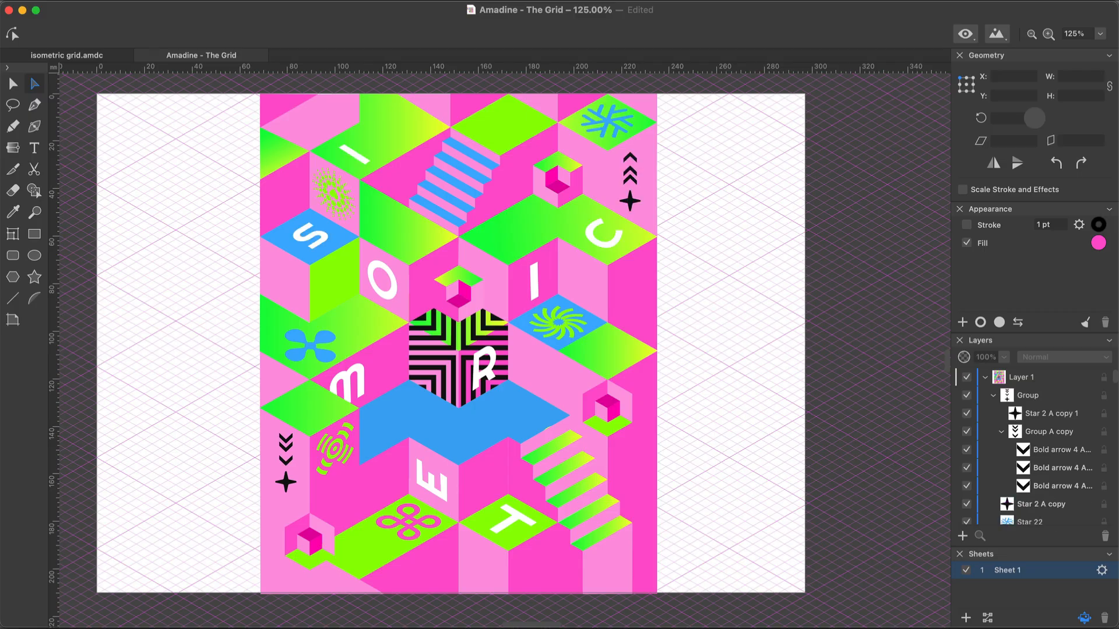
Select the pink face behind the letter M and show the Select Same options
click(391, 366)
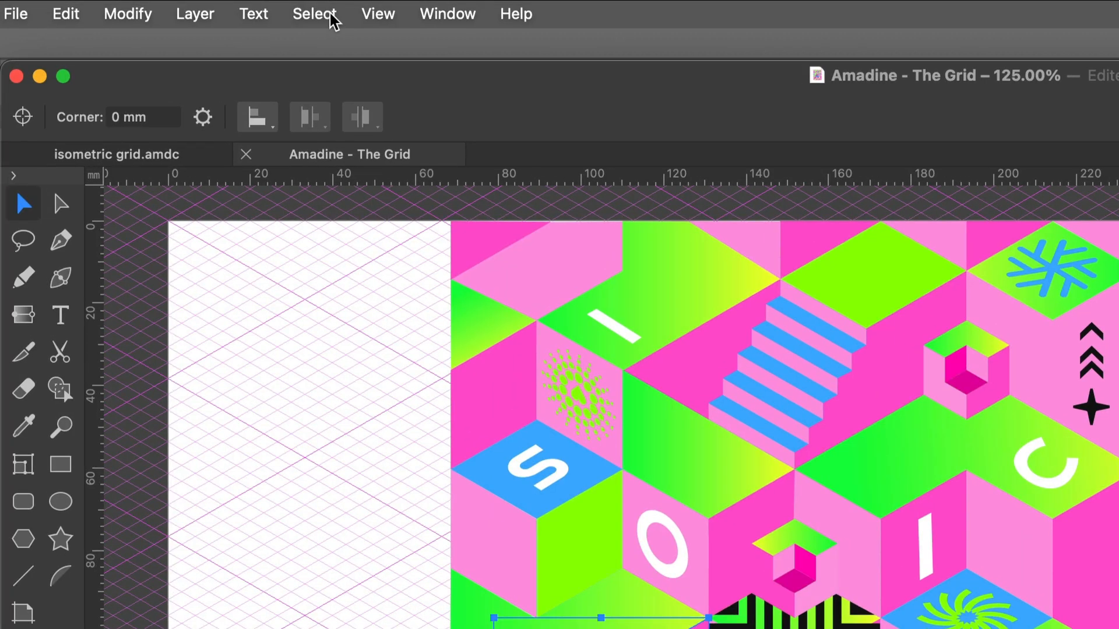
click(314, 14)
mouse_move(388, 185)
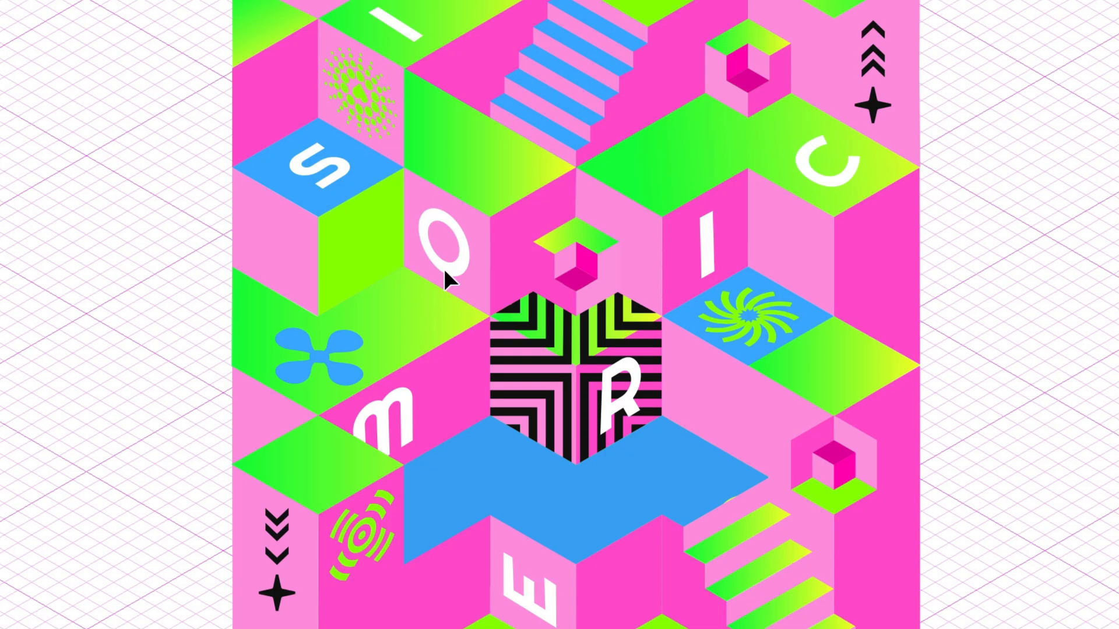
Select the letter O and extend the selection to matching objects with Select Same
click(449, 272)
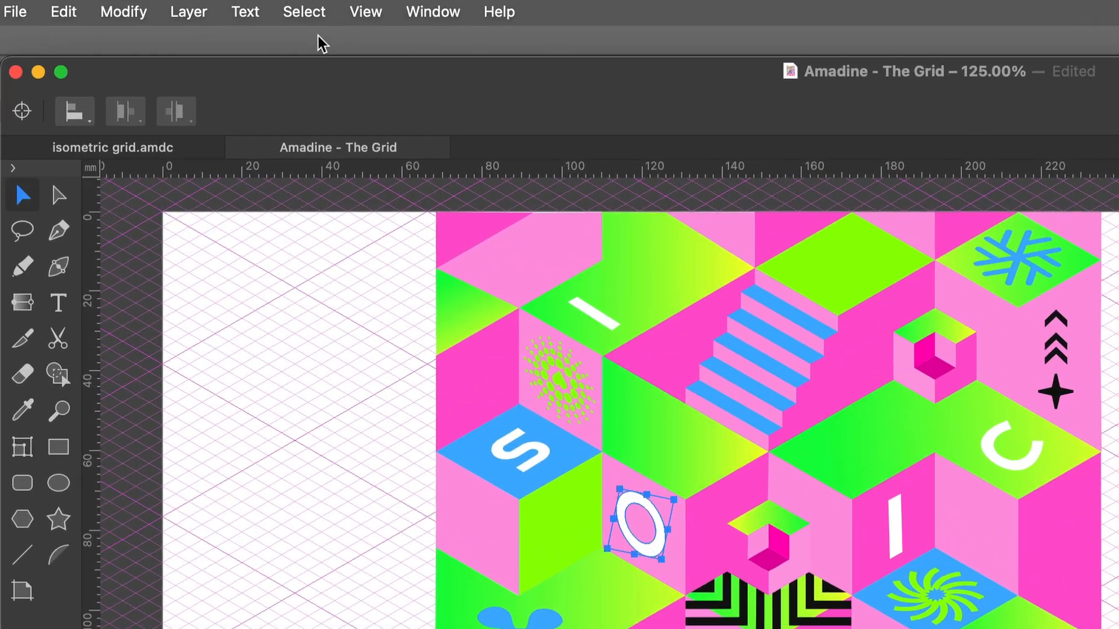
click(320, 14)
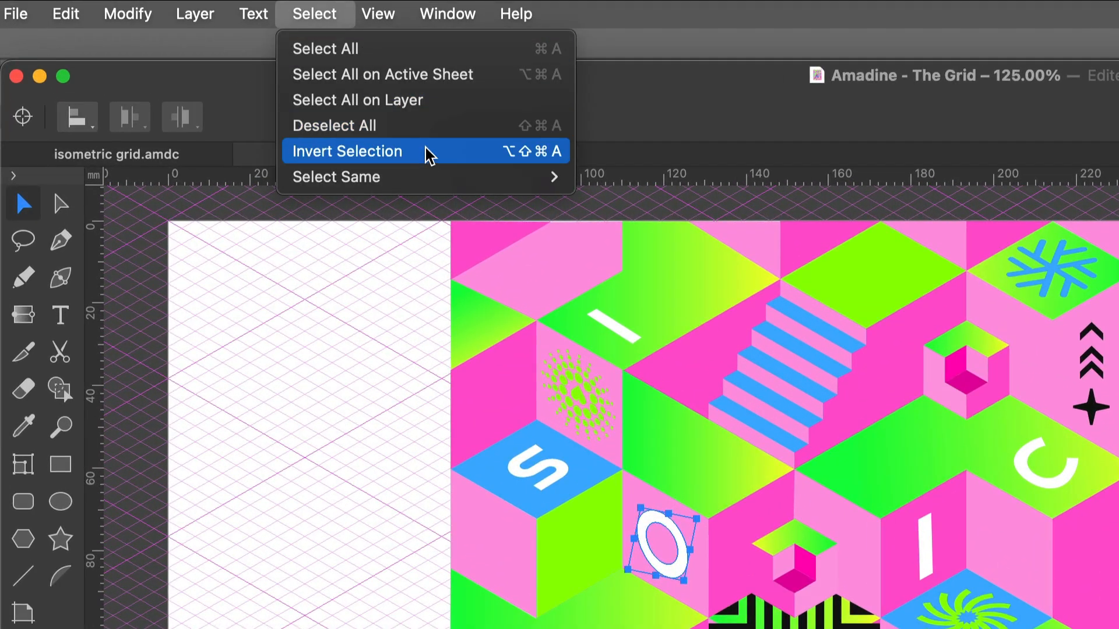
mouse_move(440, 187)
click(598, 178)
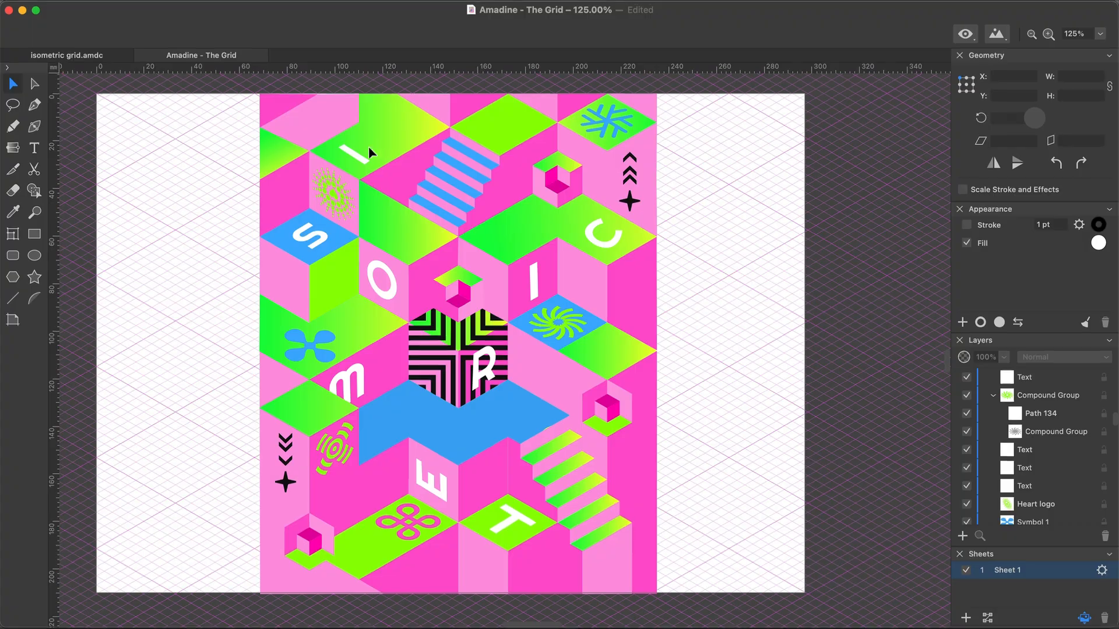
Select the letters I, S, O, I and C together in the upper half of the artwork, and clear the selection
click(355, 153)
shift+click(326, 237)
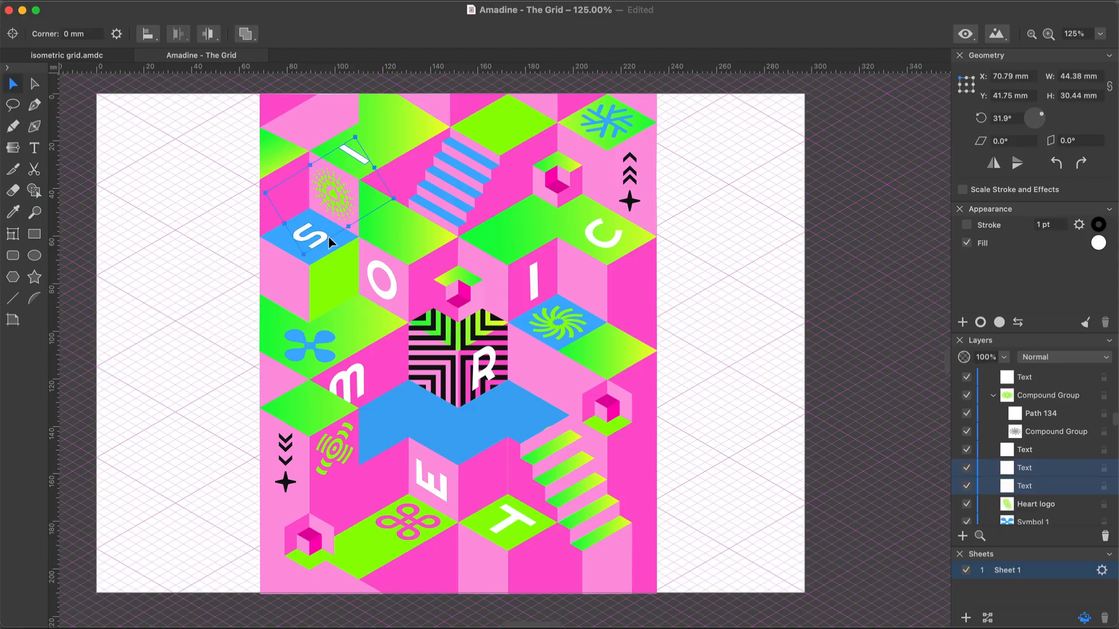
shift+click(375, 270)
shift+click(534, 283)
shift+click(593, 245)
key(Escape)
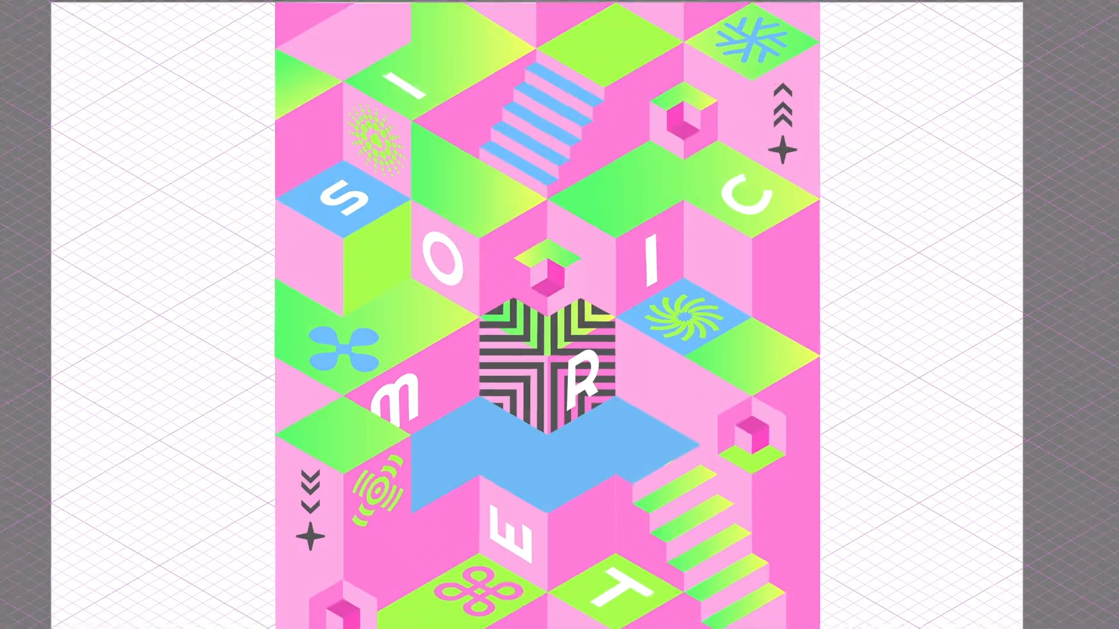